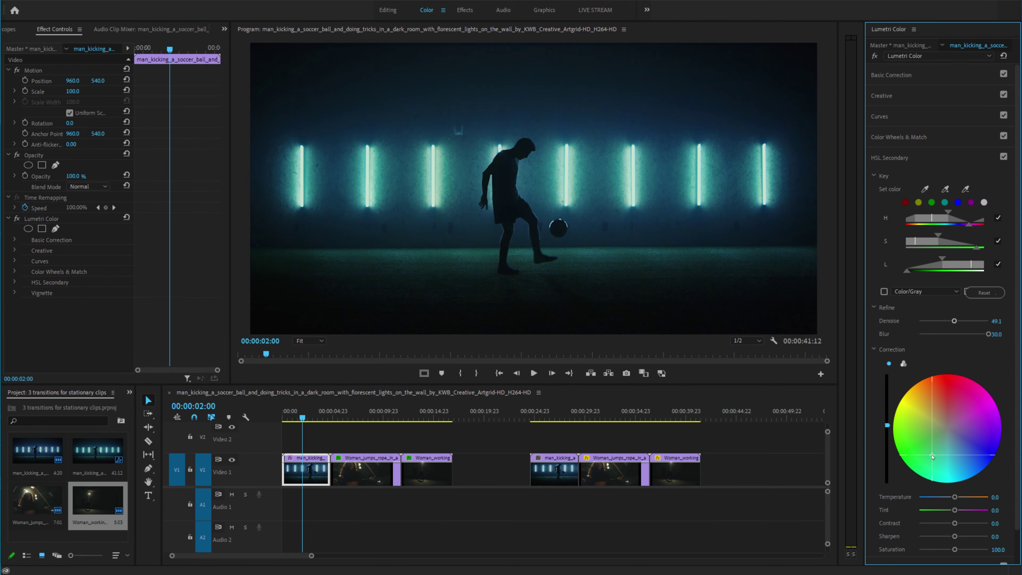
- Shift the first jump-rope clip's HSL Secondary correction colour toward blue and play back the graded sequence
click(356, 417)
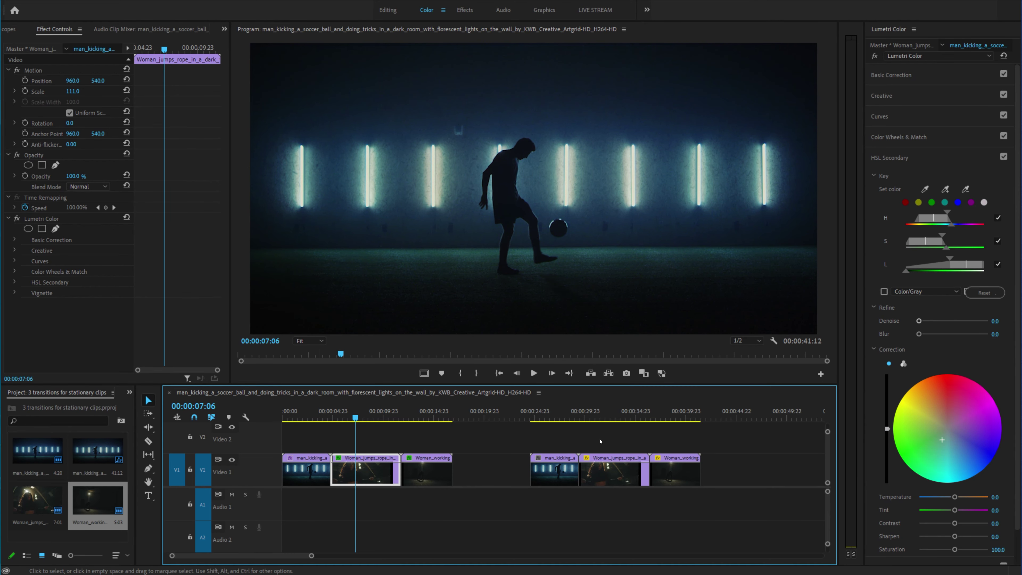
drag(947, 428, 960, 455)
click(419, 411)
key(space)
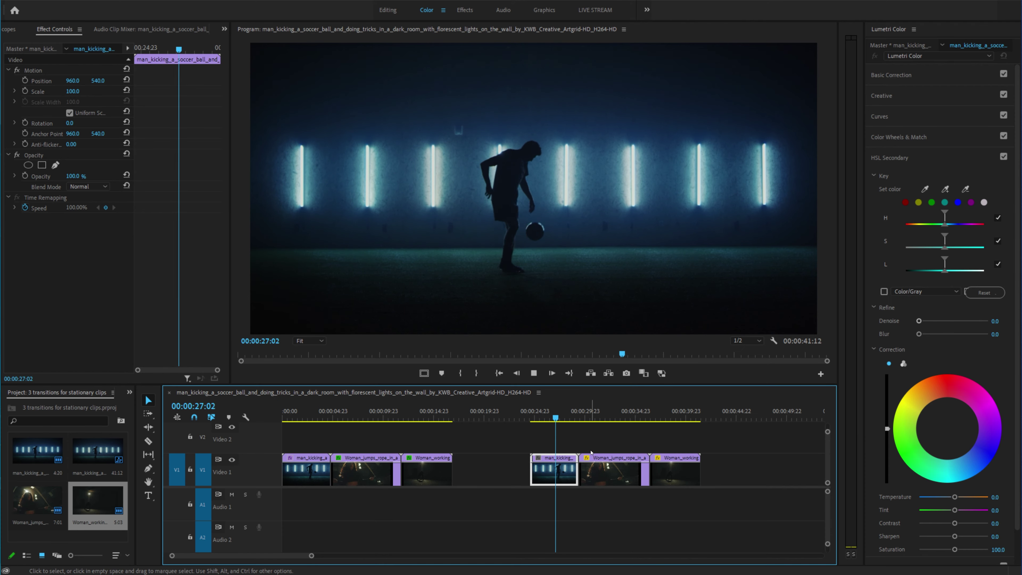
- Play through the ungraded soccer and jump-rope clips in the second group and return to the soccer clip
click(568, 417)
drag(568, 418, 603, 417)
key(space)
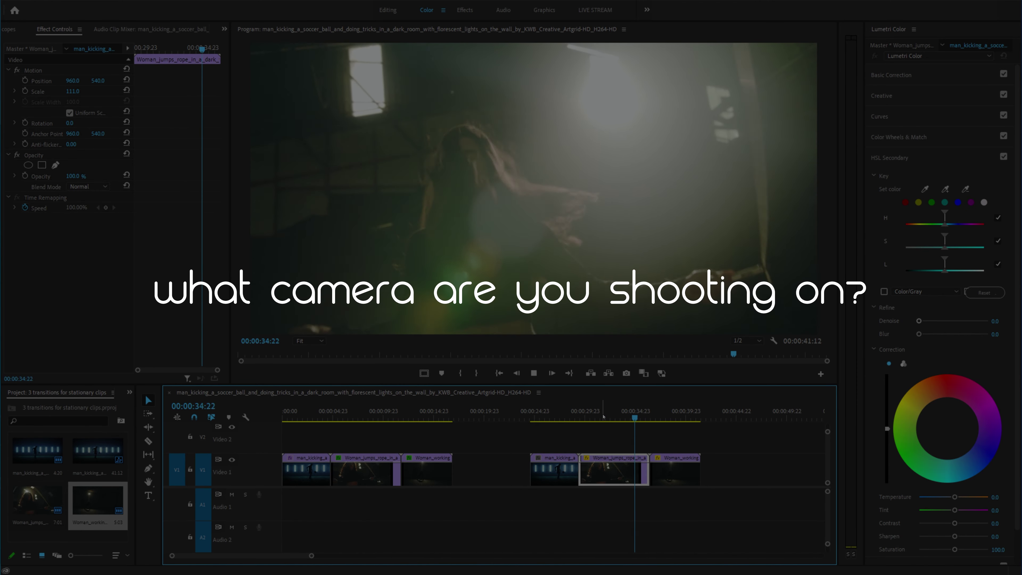
click(568, 418)
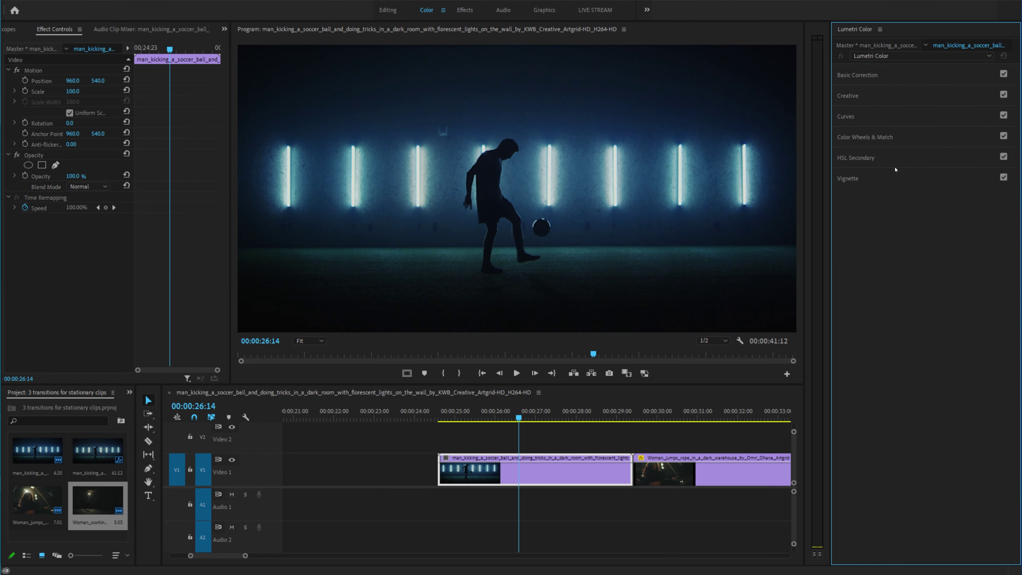
- Open the HSL Secondary settings for the ungraded soccer clip and park the playhead at 00:00:26:11
click(856, 159)
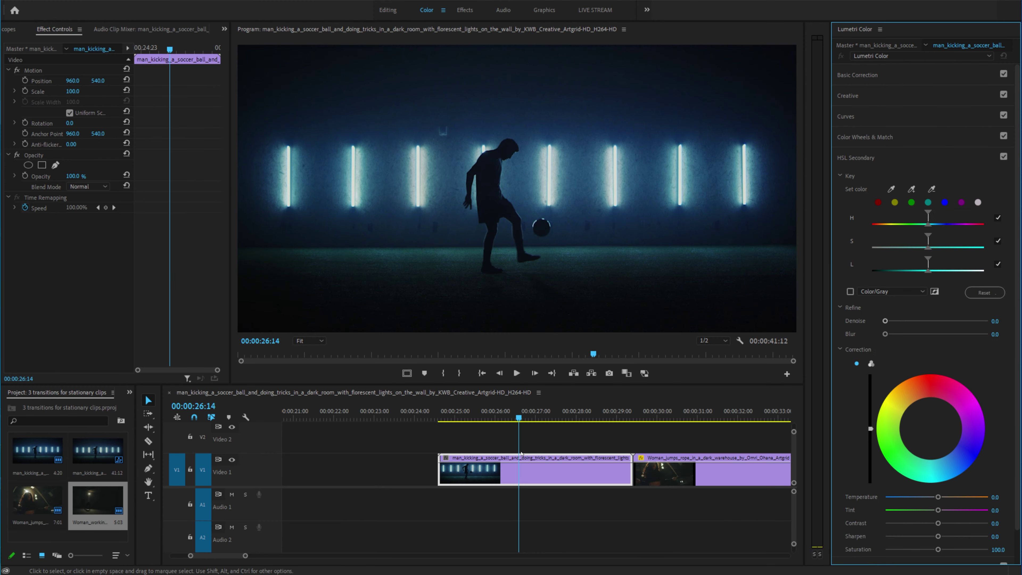
mouse_move(515, 411)
mouse_down()
mouse_move(504, 411)
mouse_move(517, 411)
mouse_up()
key(Right)
key(Right)
key(Right)
key(Right)
key(Right)
key(Right)
key(Right)
key(Right)
key(Right)
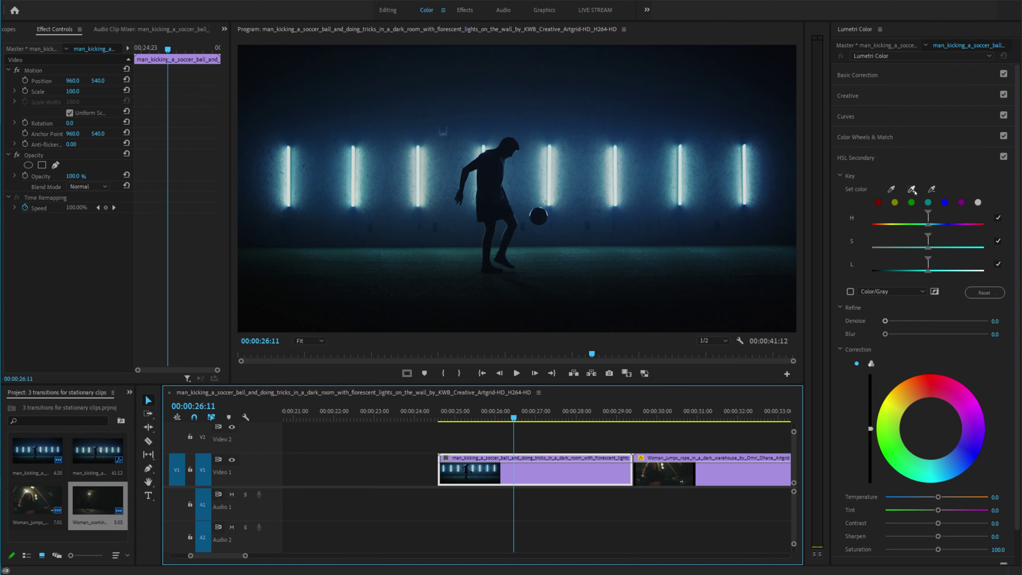
- Sample a fluorescent light tube as the HSL Secondary key colour and add its surrounding glow to the key
click(891, 190)
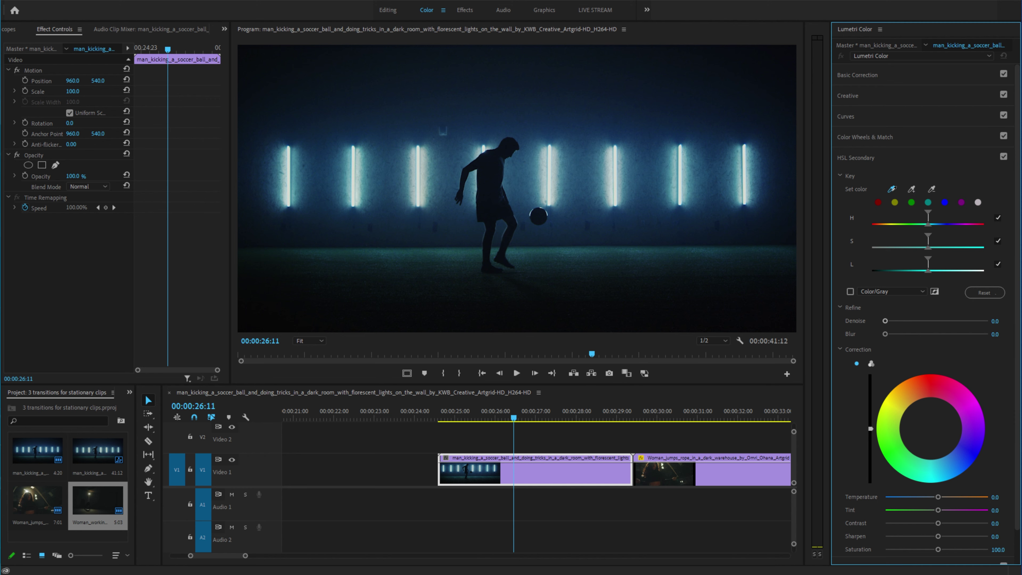
click(616, 166)
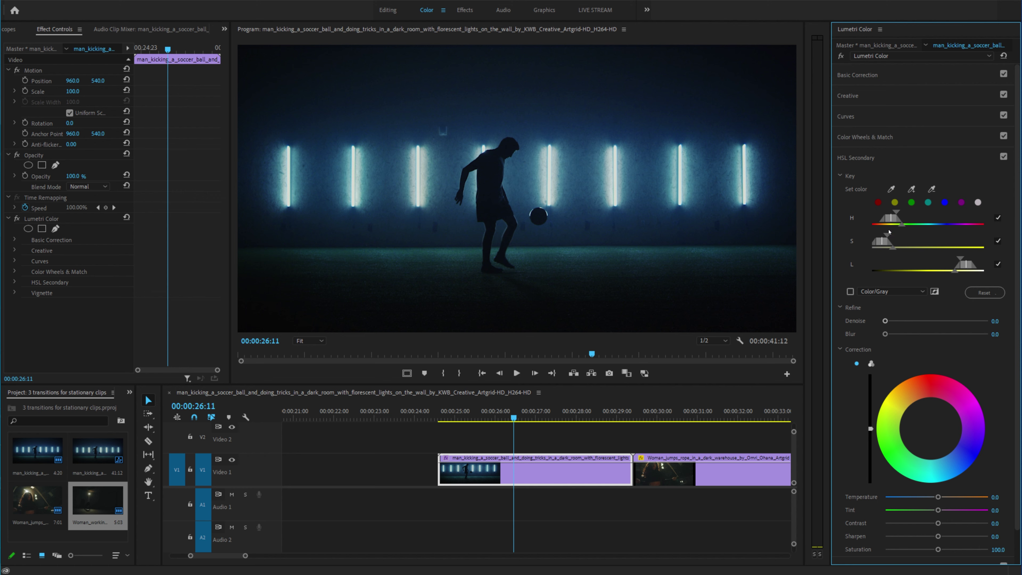
click(910, 191)
click(614, 169)
click(610, 155)
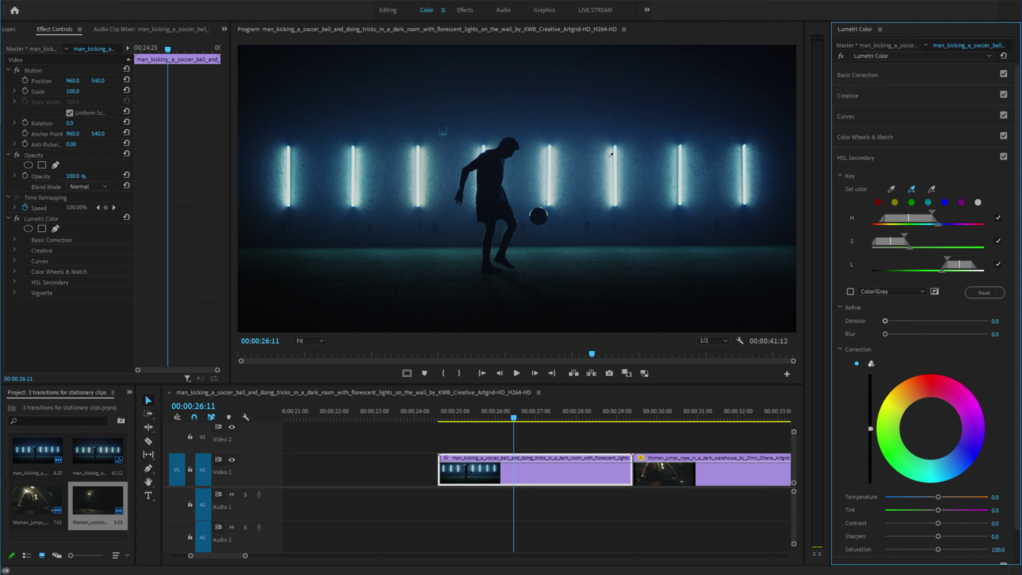
click(614, 161)
drag(617, 152, 616, 160)
- Show the Color/Gray mask and widen the key's hue, saturation and luminance ranges to take in the lights' glow
click(849, 291)
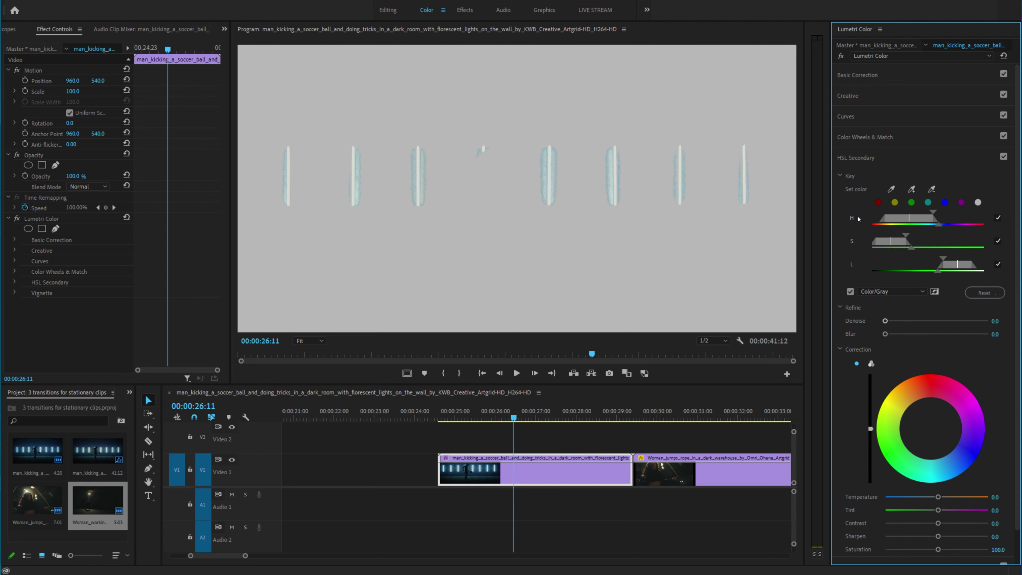
mouse_move(939, 228)
mouse_down()
mouse_move(957, 228)
mouse_move(933, 214)
mouse_up()
mouse_move(912, 249)
mouse_down()
mouse_move(934, 248)
mouse_move(915, 238)
mouse_up()
drag(938, 270, 882, 276)
- Refine the key with Denoise 100 and Blur 11.1, and hide the mask
drag(886, 321, 989, 321)
drag(885, 334, 923, 334)
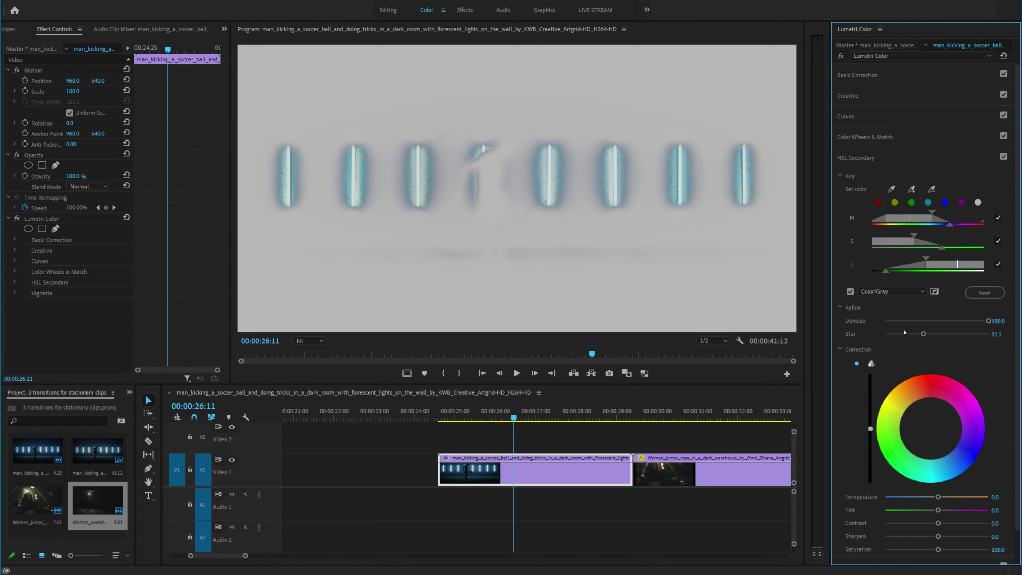
click(851, 292)
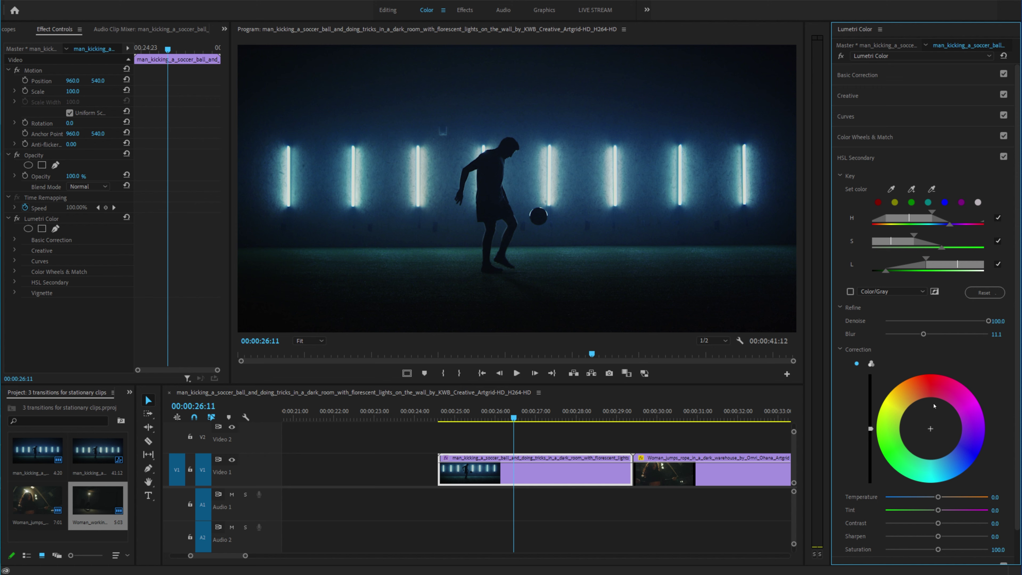
- Tint the keyed light tubes purple with the Correction colour wheel and check the mask
drag(919, 395, 958, 408)
click(972, 418)
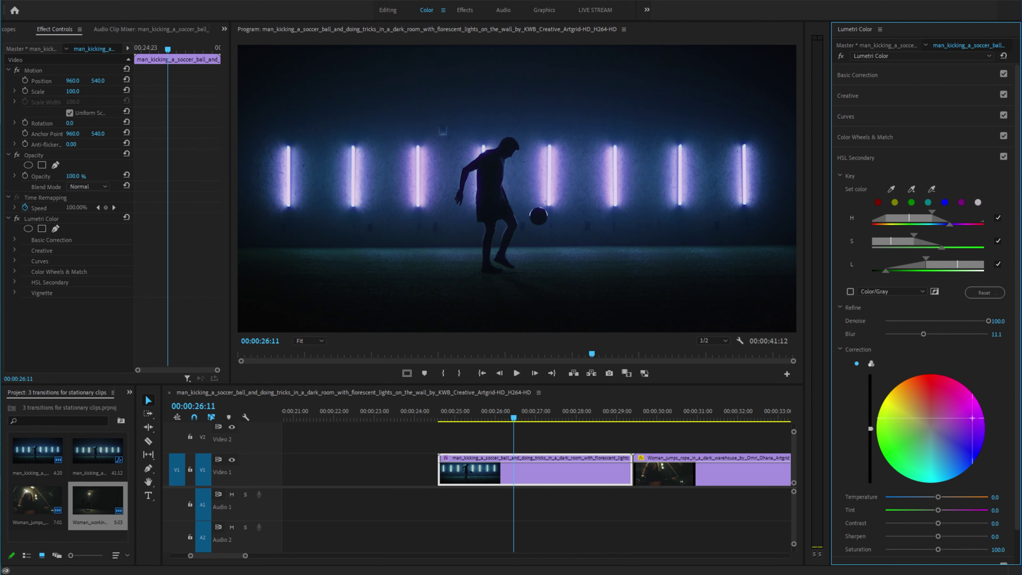
click(850, 291)
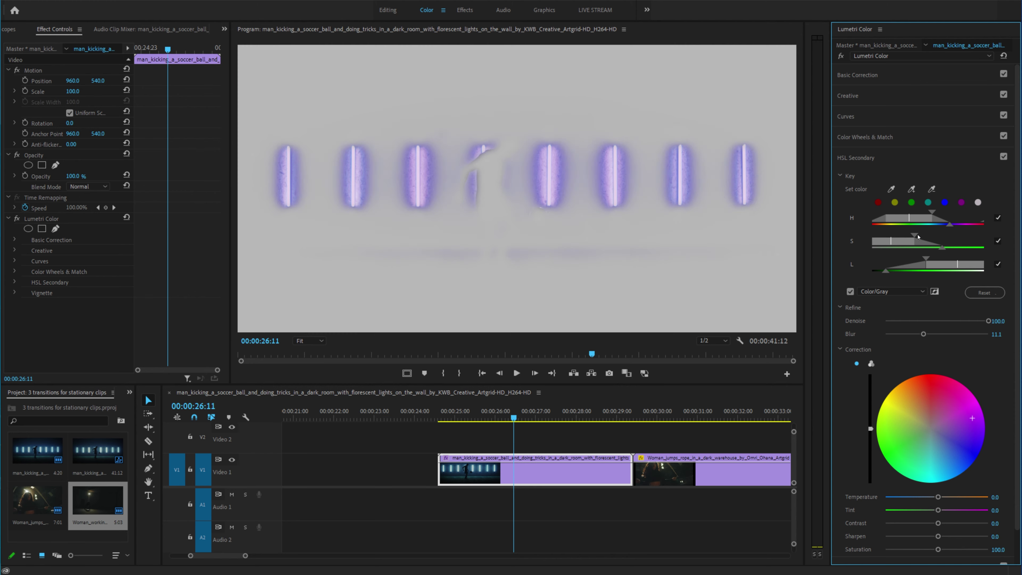
click(850, 291)
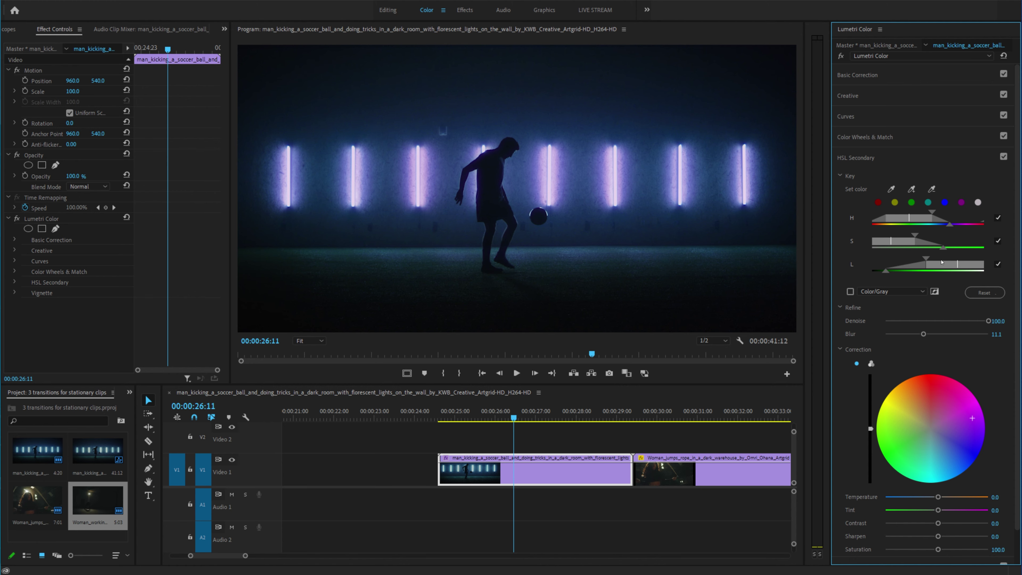
- Extend the key's luminance range to include more of the wall and floor, and try other hues on the Correction wheel
drag(929, 258, 945, 259)
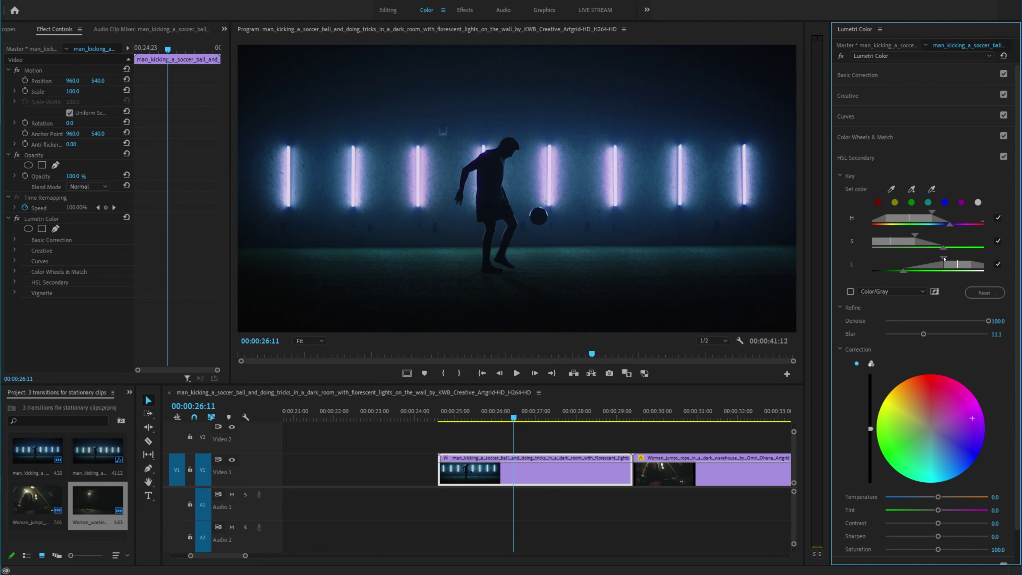
drag(944, 258, 916, 264)
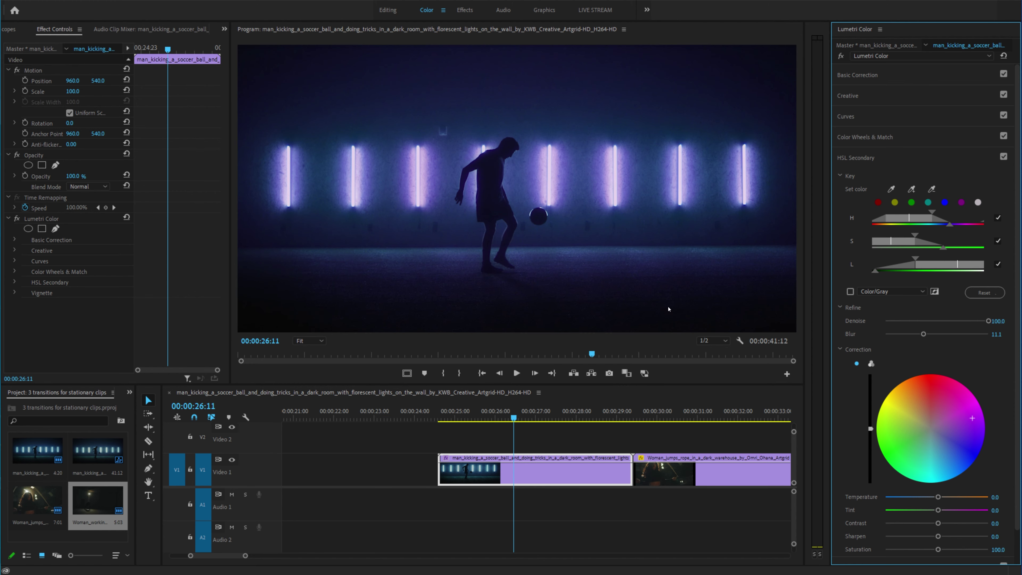
mouse_move(924, 383)
mouse_down()
mouse_move(907, 450)
mouse_move(960, 463)
mouse_move(935, 399)
mouse_move(939, 444)
mouse_up()
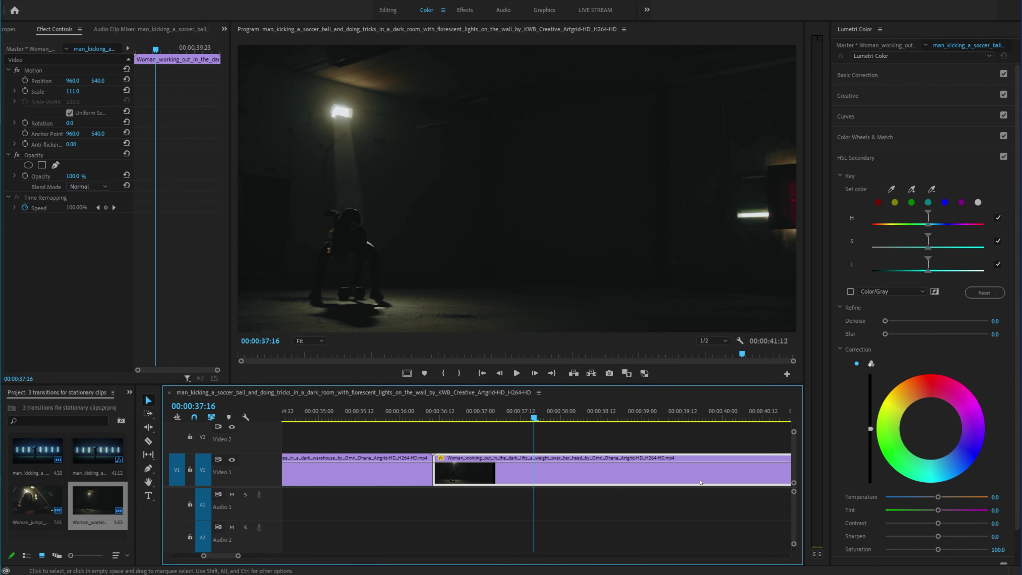
- Park on the ungraded workout clip at 00:00:37:18, key the hanging lamp in HSL Secondary and check its mask
mouse_move(536, 411)
mouse_down()
mouse_move(518, 411)
mouse_move(542, 411)
mouse_up()
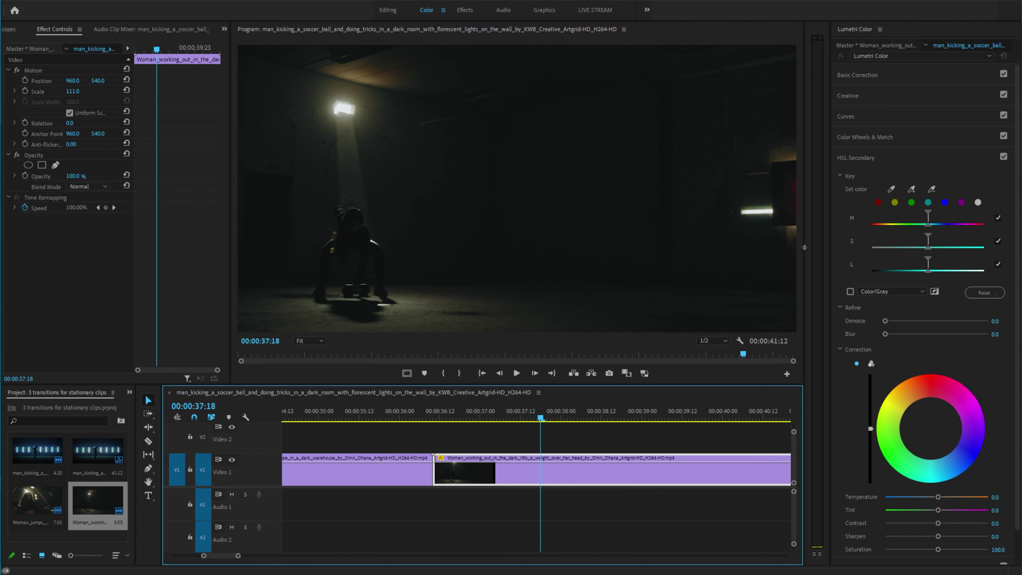
click(890, 189)
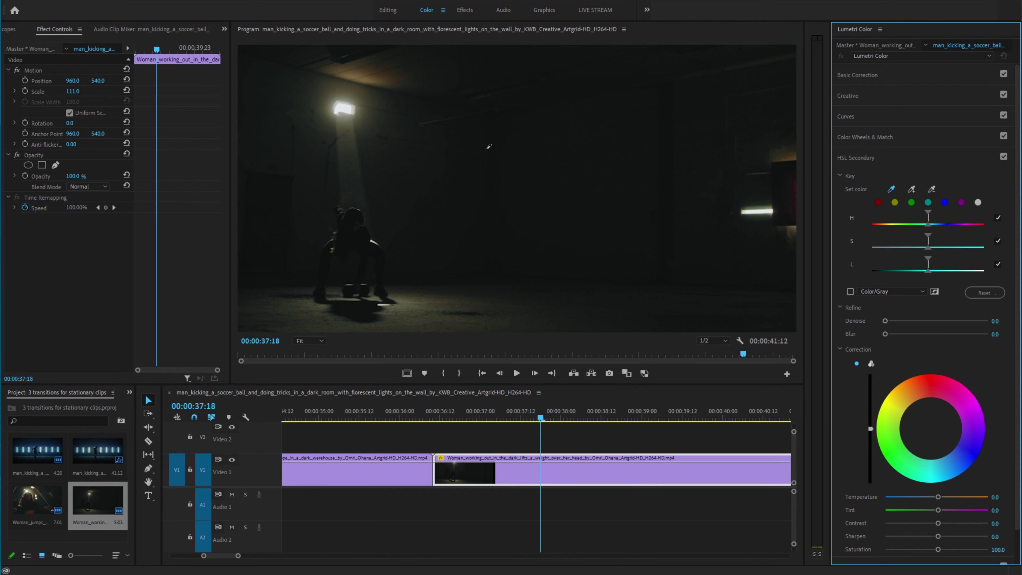
click(347, 107)
click(850, 291)
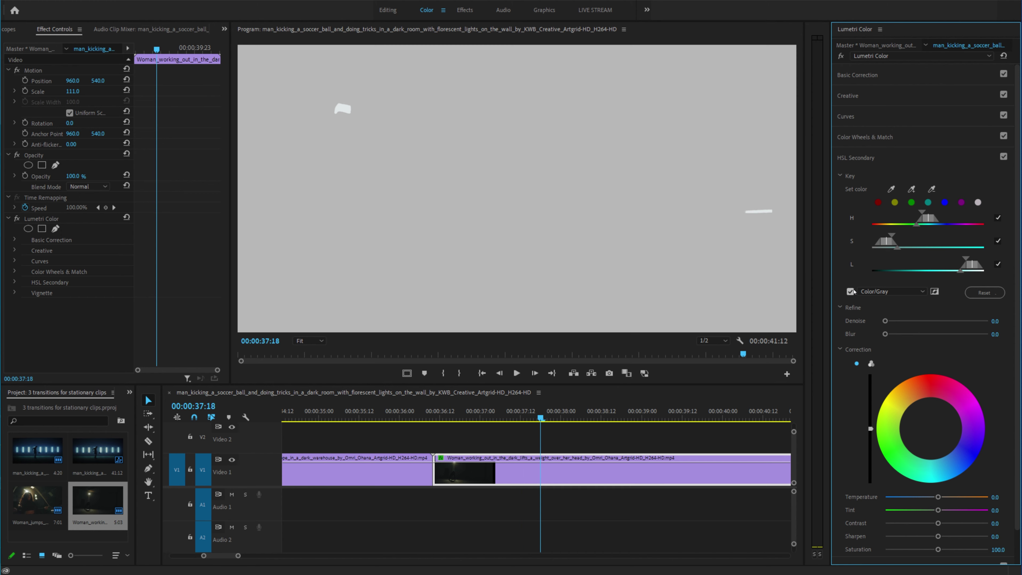
click(850, 292)
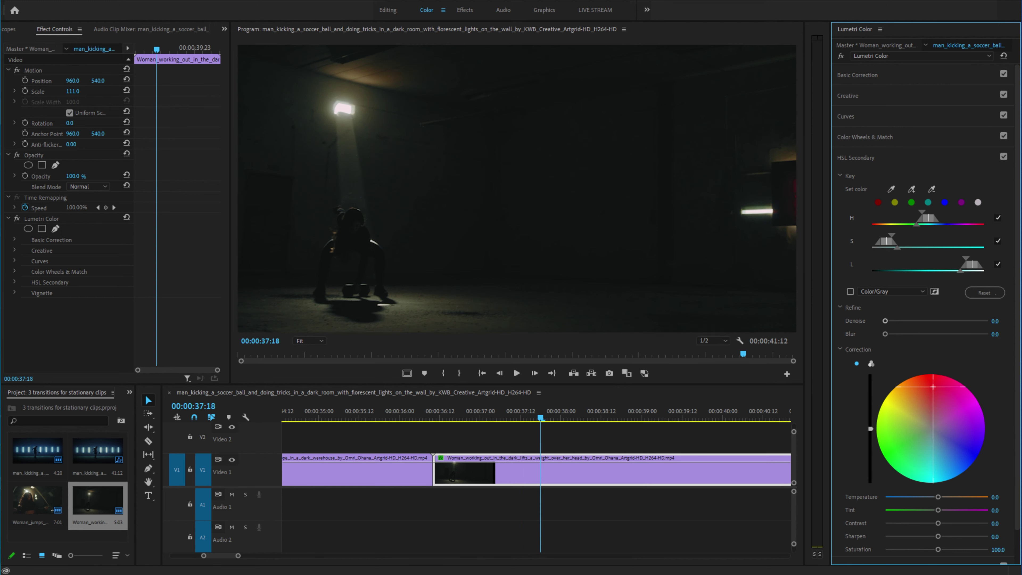
- Try shifting the workout clip's correction colour and adding the lamp's light beam to the key
click(910, 462)
drag(917, 421, 951, 409)
drag(347, 107, 354, 143)
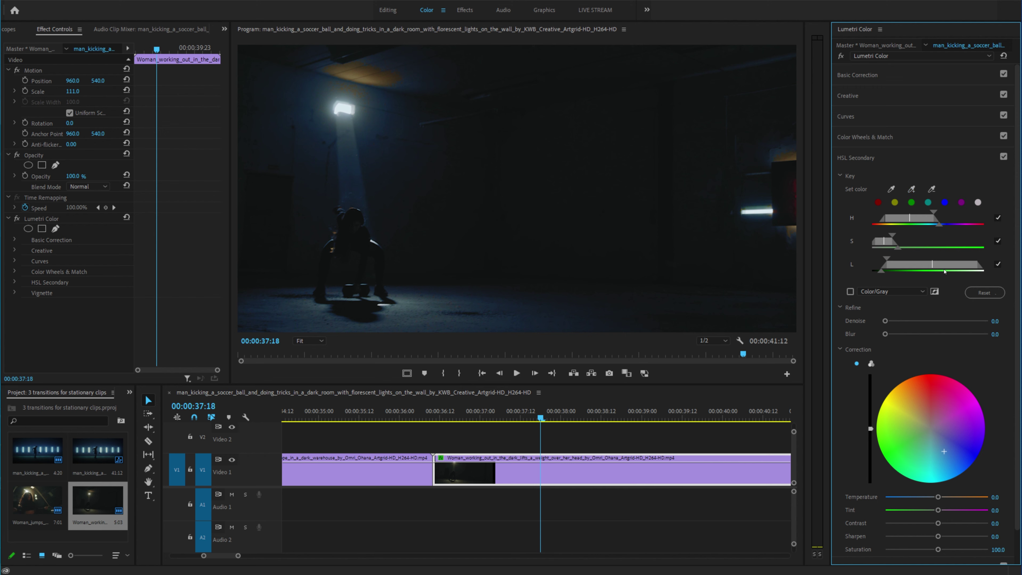
- Reset the workout clip's HSL key and rebuild it from the lamp and its light beam, with a magenta correction colour
click(984, 292)
drag(959, 411, 975, 408)
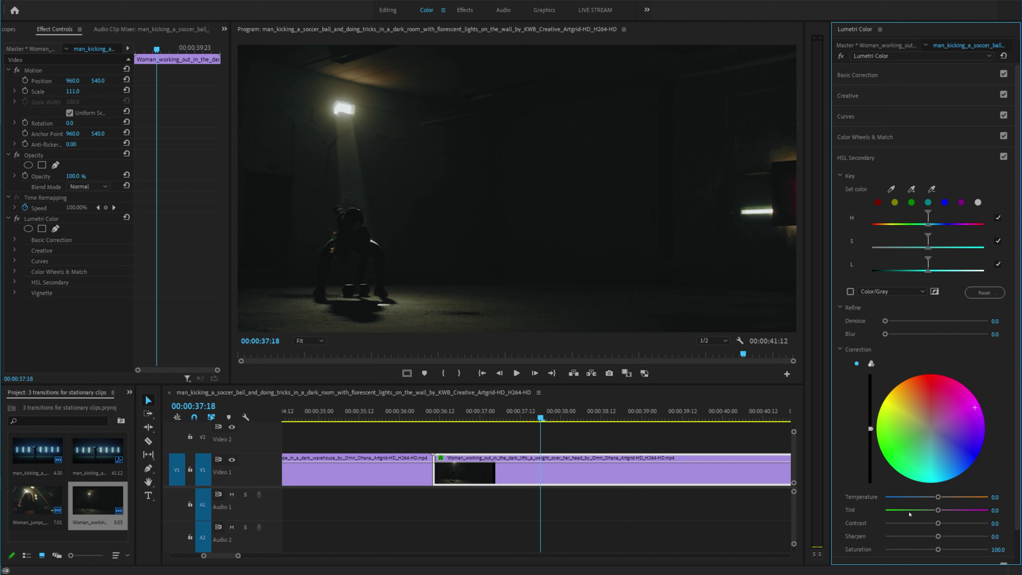
click(911, 189)
click(346, 132)
click(355, 151)
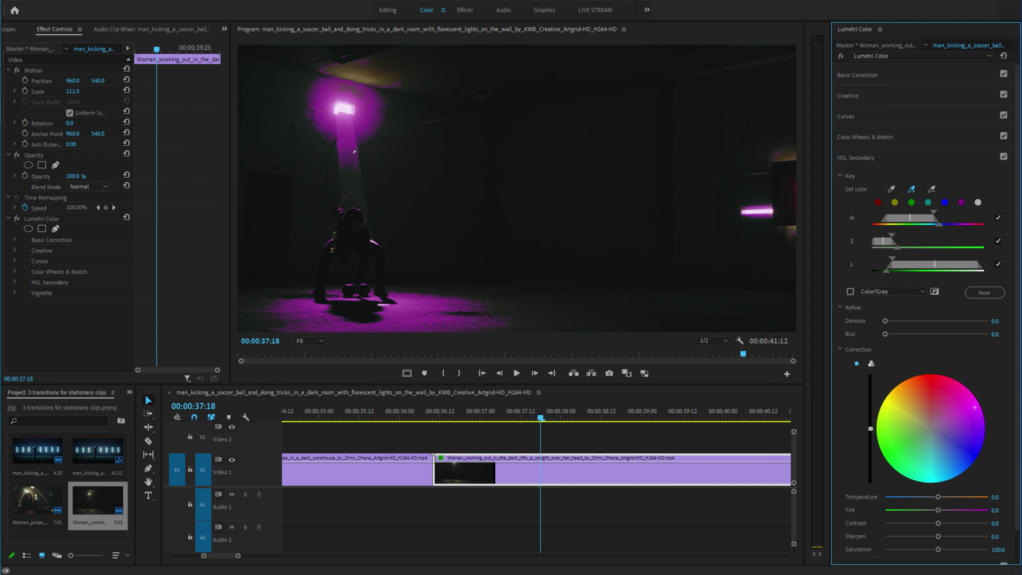
click(353, 153)
click(348, 108)
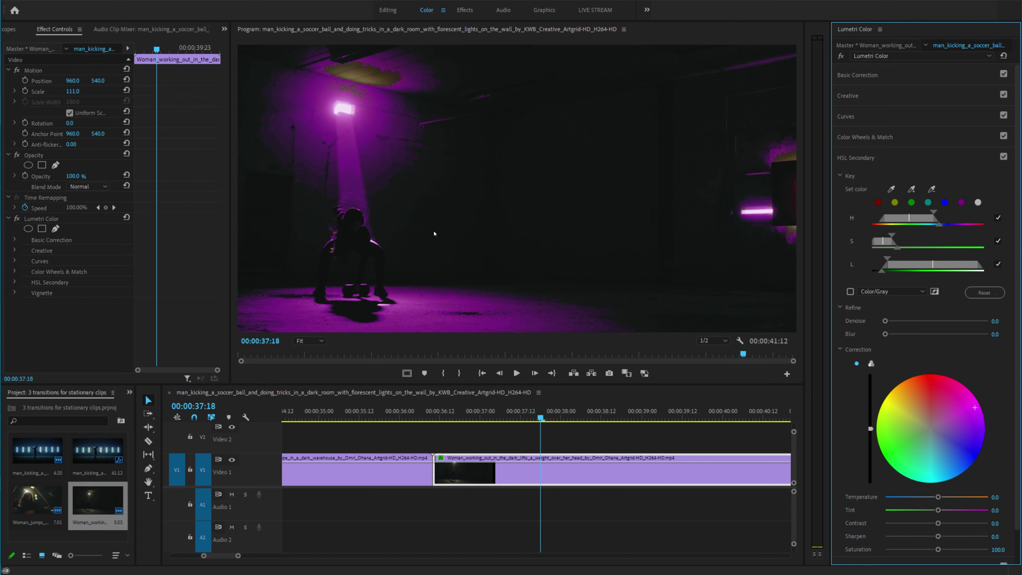
- Soften the key's saturation and luminance ranges, and try a blue and a pink correction colour on the lamp light
drag(907, 248, 932, 252)
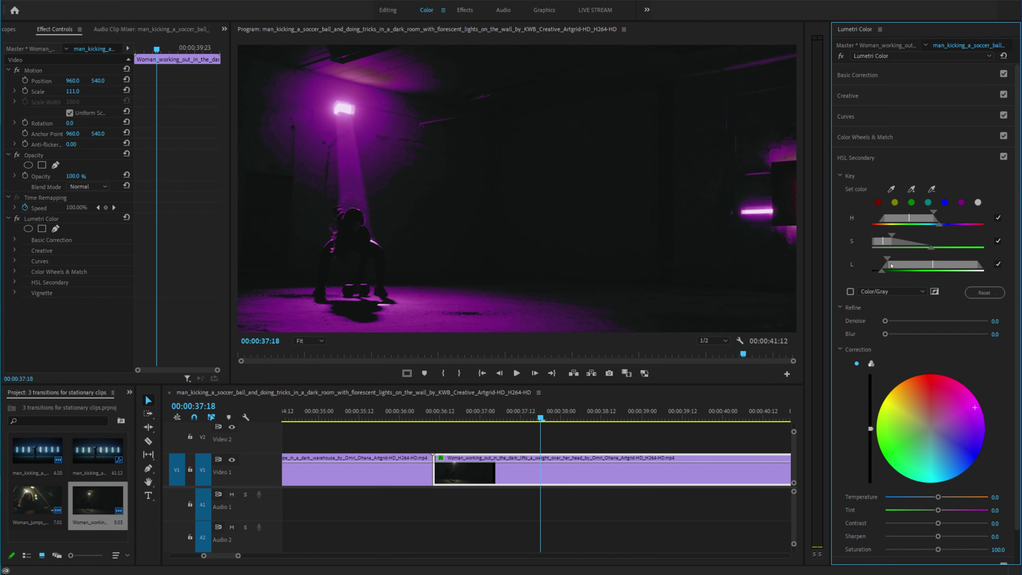
drag(889, 261, 931, 251)
drag(973, 408, 955, 456)
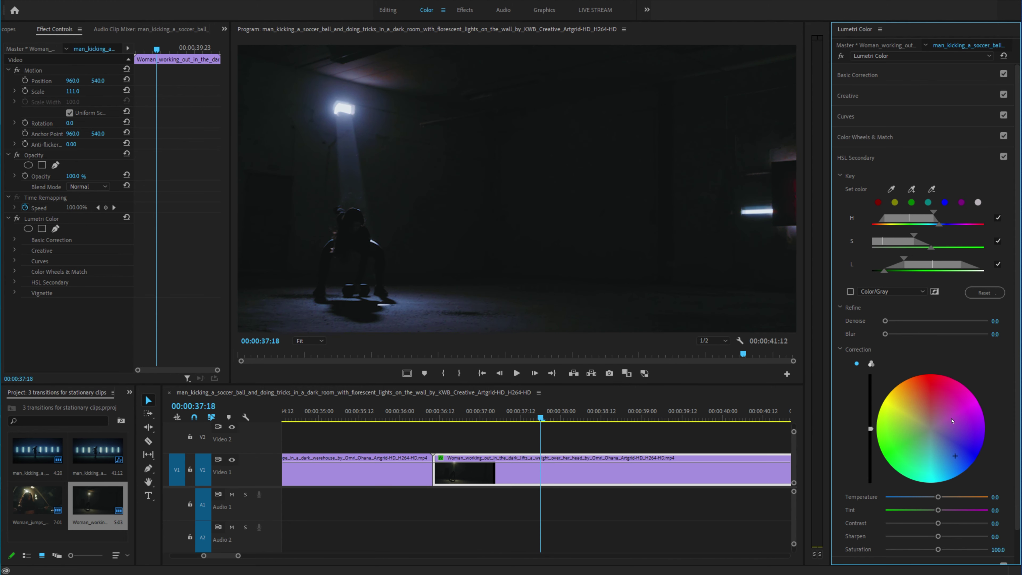
drag(952, 420, 969, 406)
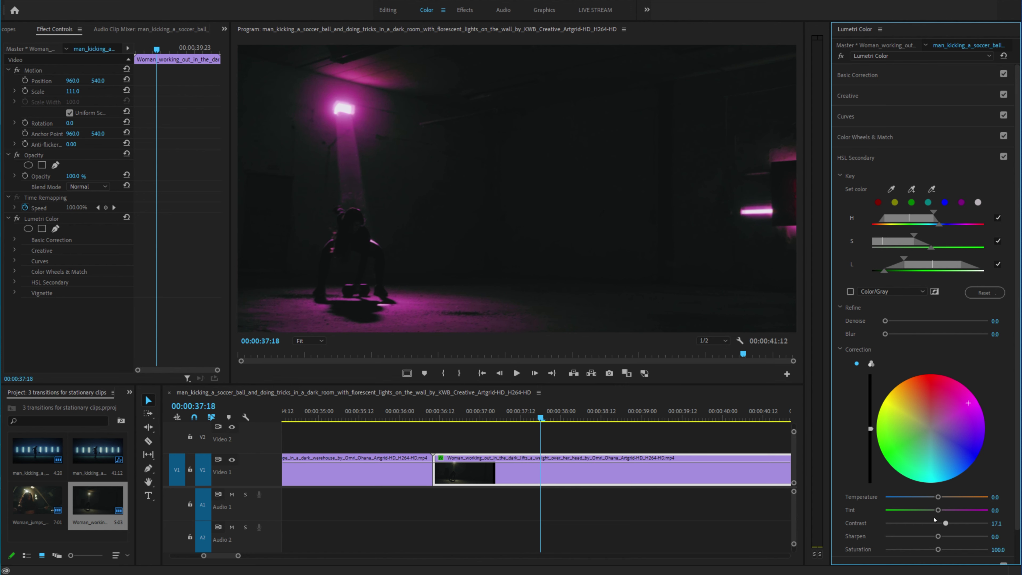
- Refine the workout clip's key with Denoise 100 and Blur 7.9
drag(885, 320, 988, 321)
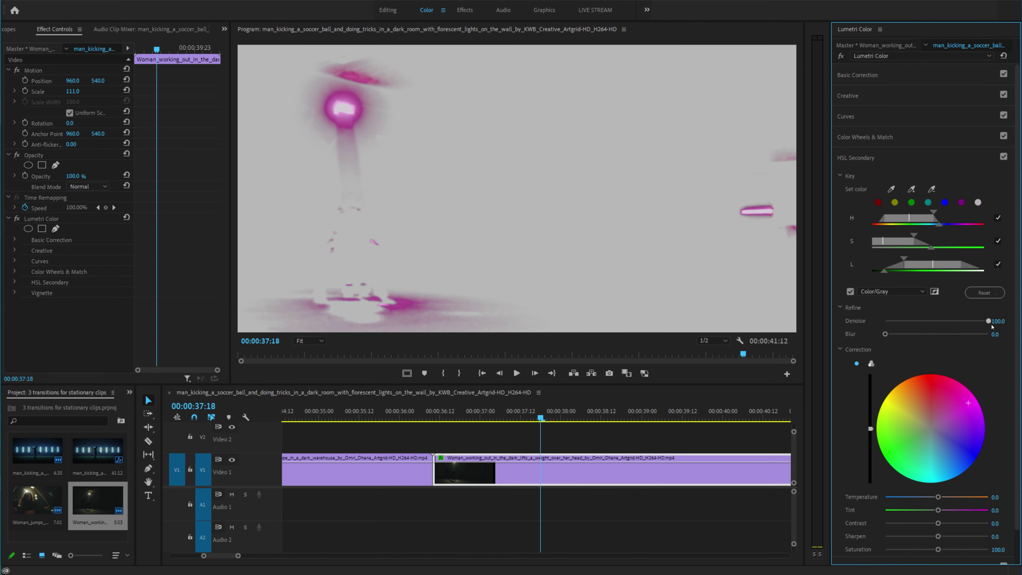
drag(884, 334, 912, 334)
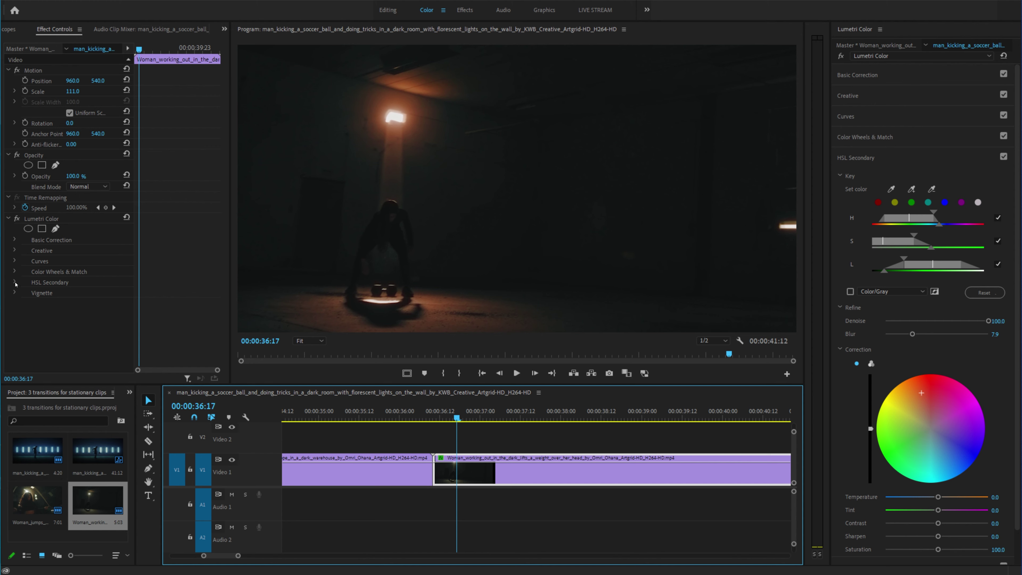
- Turn on keyframing for the workout clip's HSL Secondary correction colour at 00:00:36:17
click(15, 283)
scroll(81, 289, down, 2)
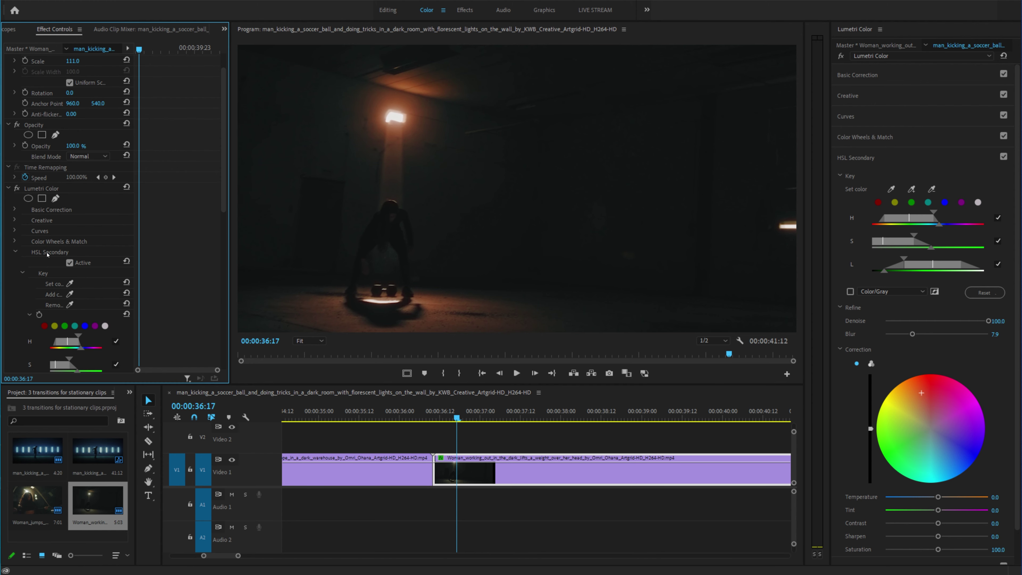
scroll(47, 254, down, 9)
scroll(38, 278, down, 10)
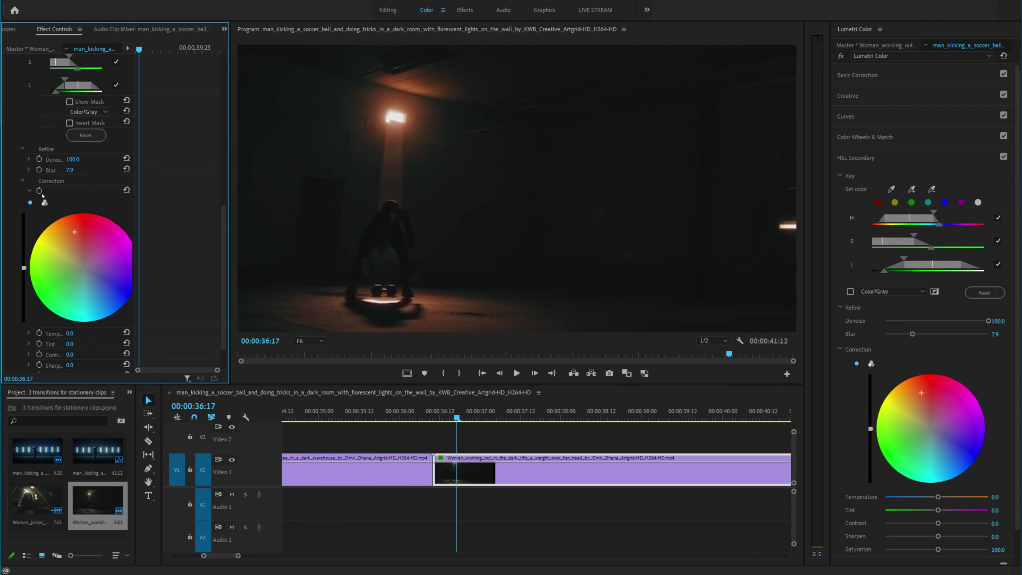
click(39, 191)
- Keyframe the workout clip's HSL Secondary correction colour to purple at 00:00:36:19 and to green at 00:00:36:22
key(Right)
key(Right)
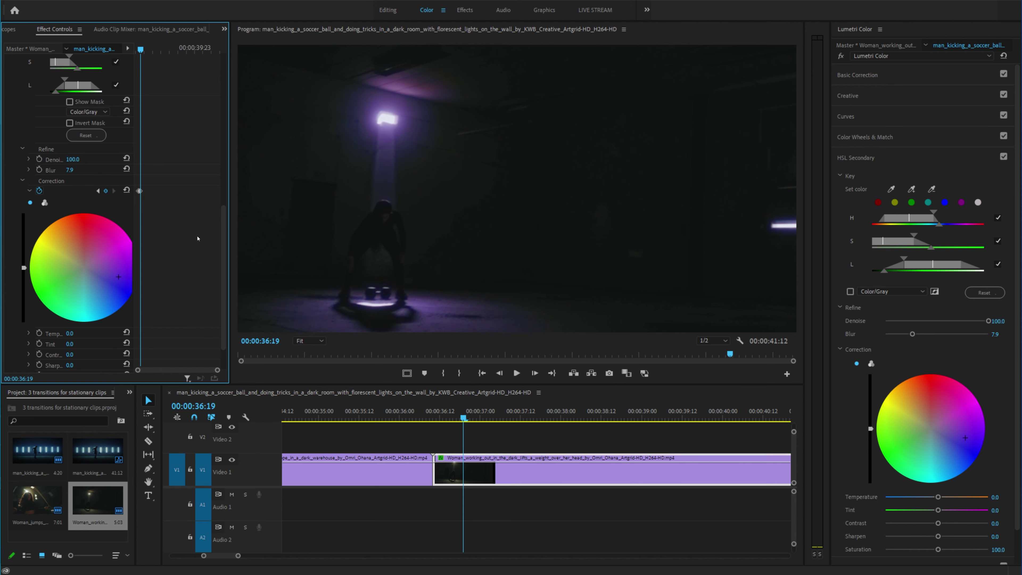
key(Right)
key(Right)
key(Right)
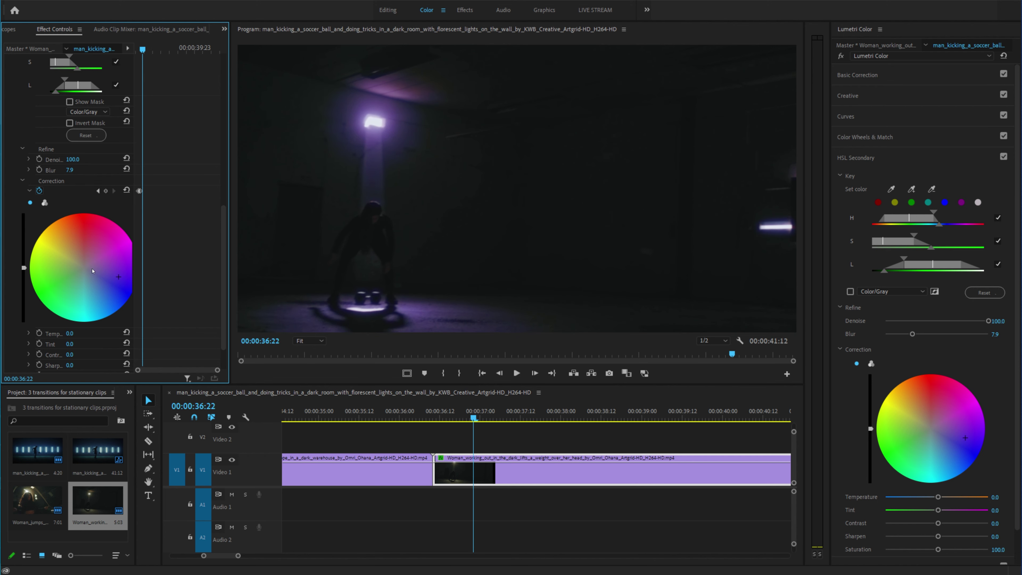
click(59, 276)
- Add correction colour keyframes of orange at 00:00:37:02 and magenta a few frames further on
key(Right)
key(Right)
key(Right)
key(Right)
click(110, 242)
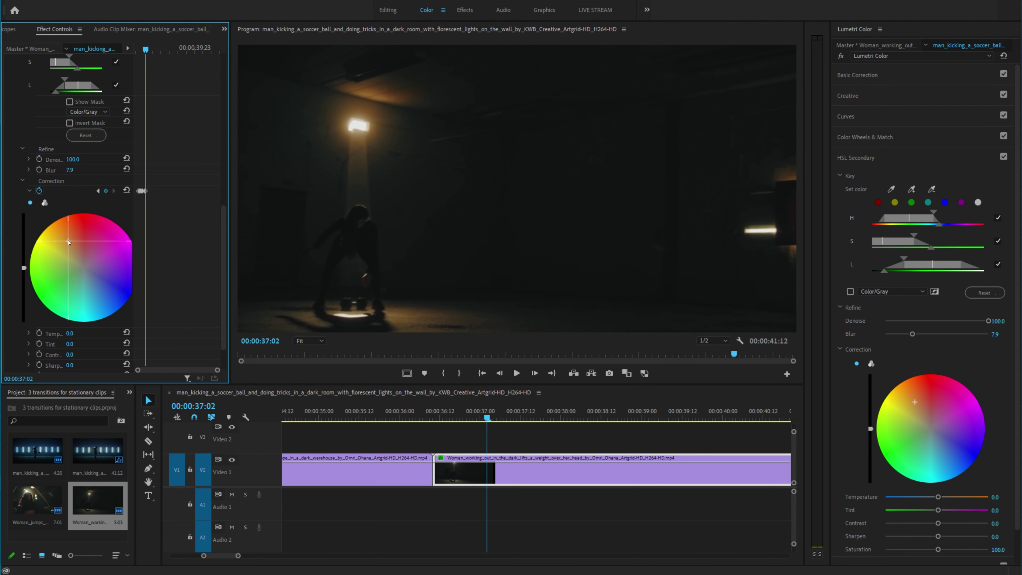
- Continue the correction colour keyframes with green shortly after 00:00:37:09 and pink at 00:00:37:14
key(Right)
key(Right)
key(Right)
key(Right)
key(Right)
key(Right)
key(Right)
key(Right)
key(Right)
key(Right)
key(Right)
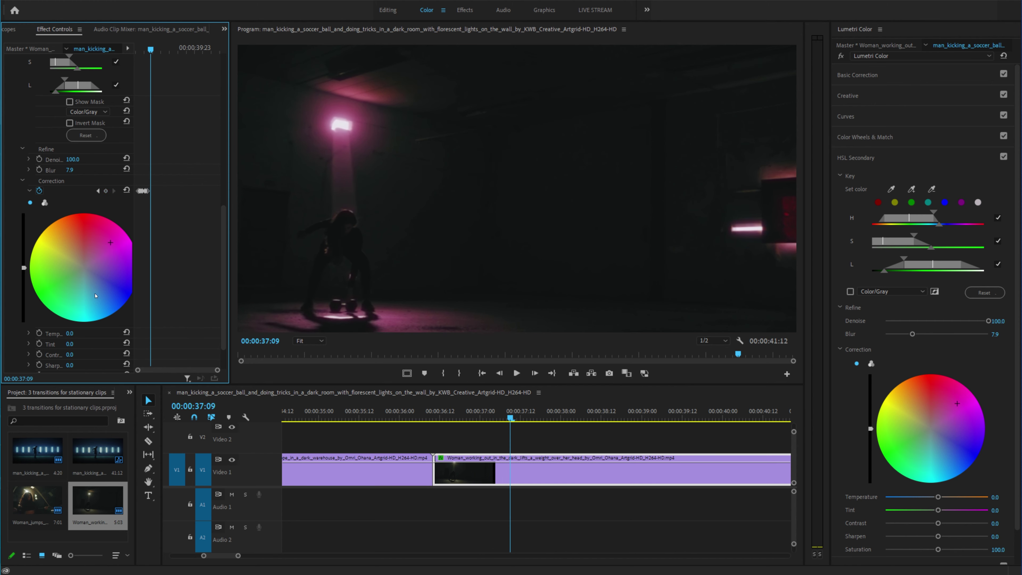
click(48, 281)
key(Right)
click(103, 249)
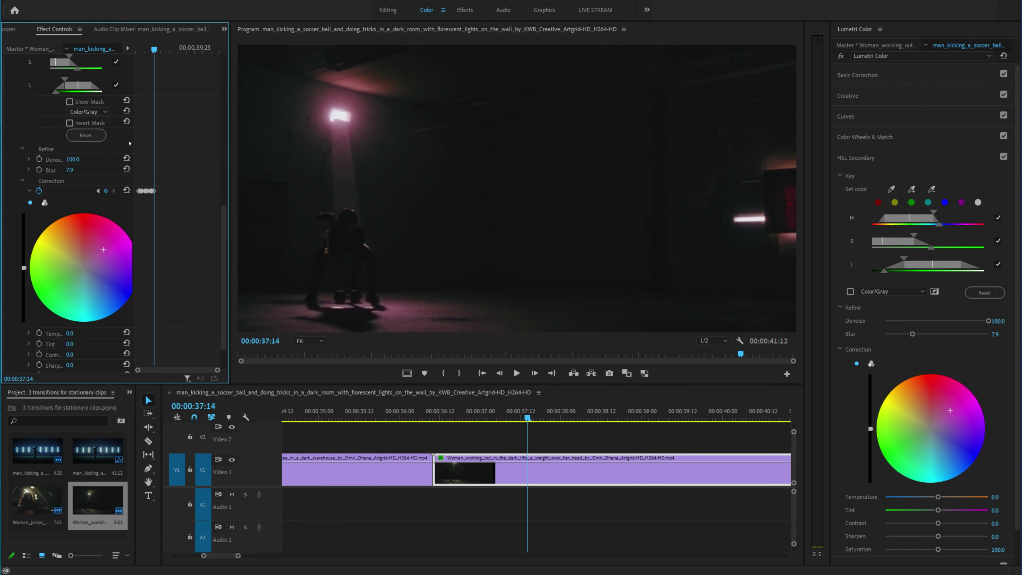
- Play back the colour changes and repeat the correction colour keyframes along most of the workout clip
click(139, 49)
key(space)
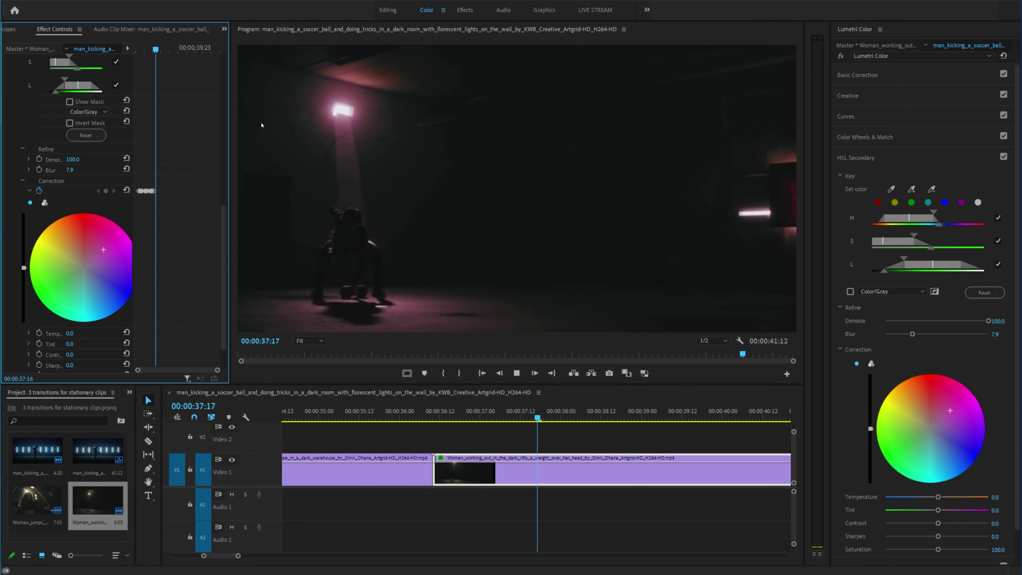
key(space)
key(Up)
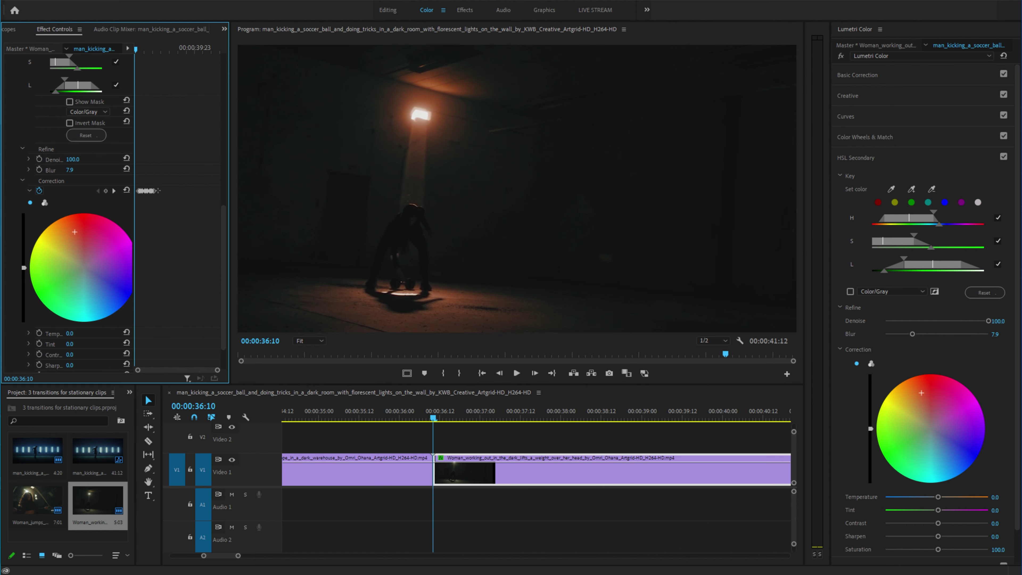
mouse_move(158, 190)
mouse_down()
mouse_move(148, 197)
mouse_move(173, 190)
mouse_up()
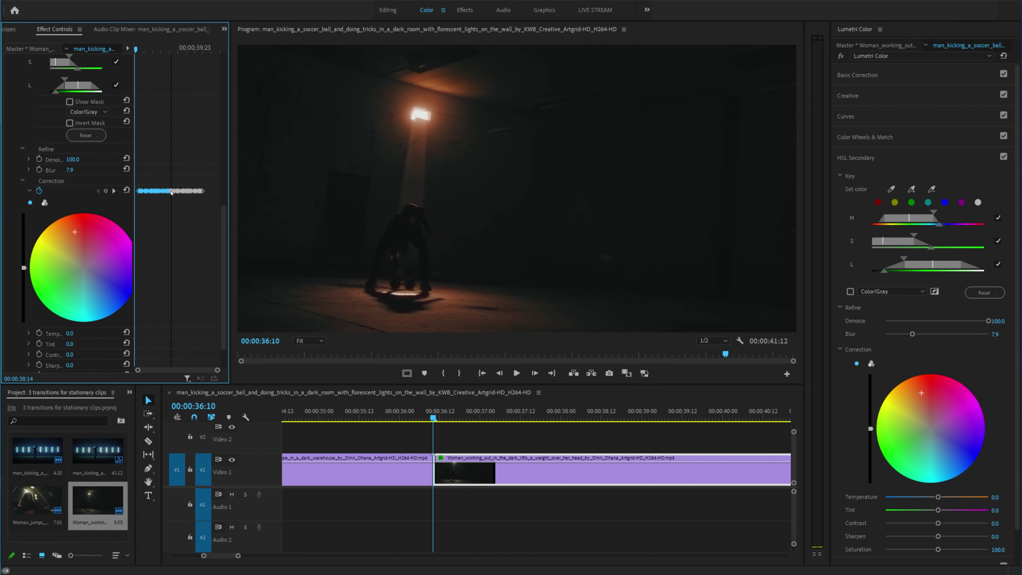
- Review the workout clip's full colour animation, first with the program monitor maximized and again from the clip's start in the normal layout
key(space)
key(grave)
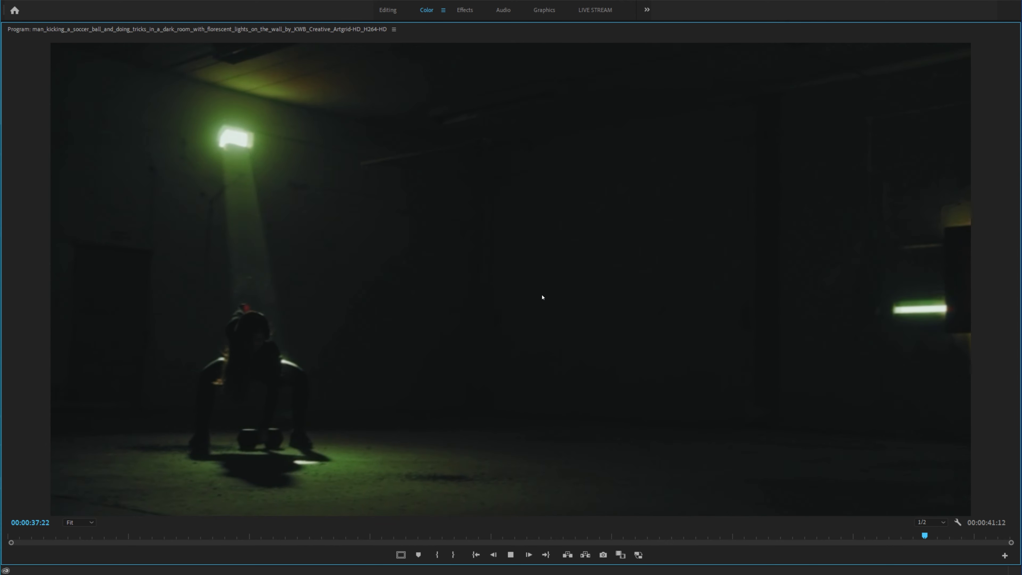
key(grave)
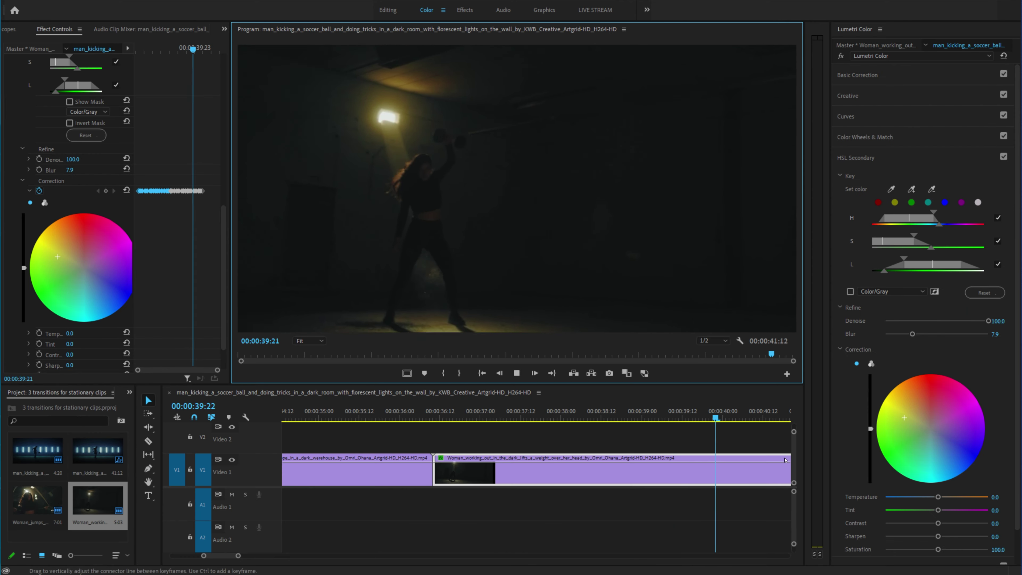
key(space)
click(948, 406)
drag(739, 417, 434, 417)
key(space)
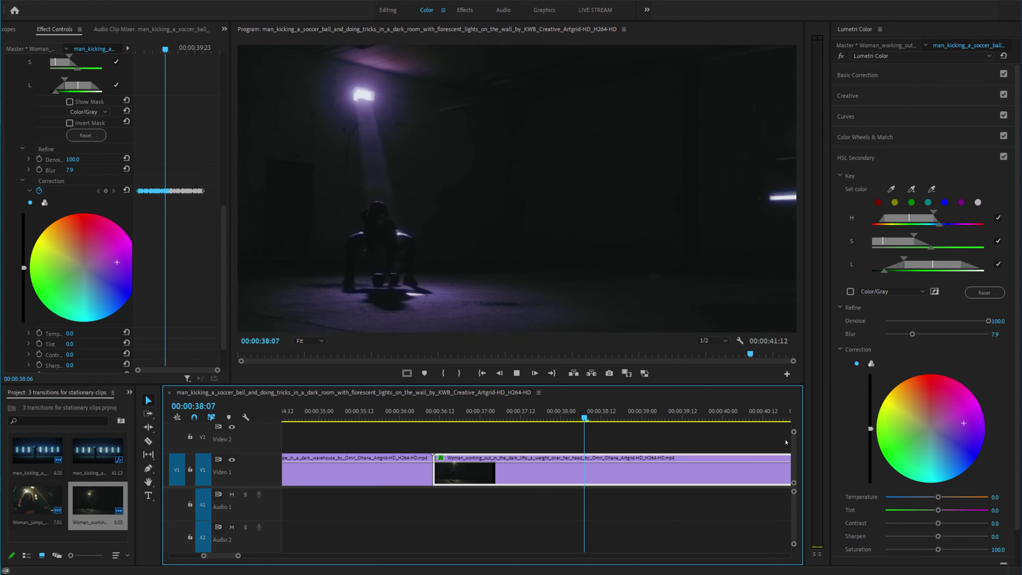
click(446, 418)
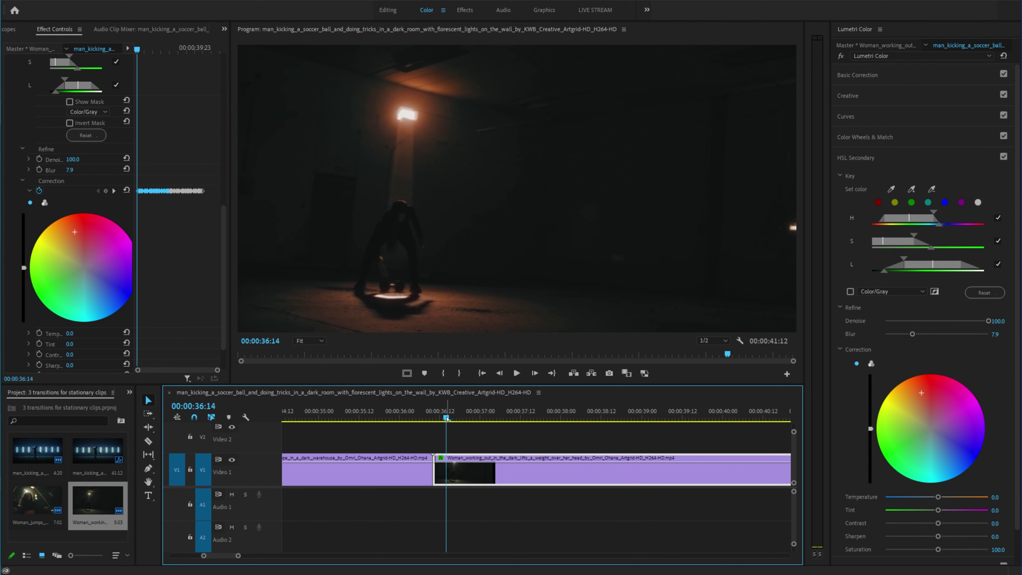